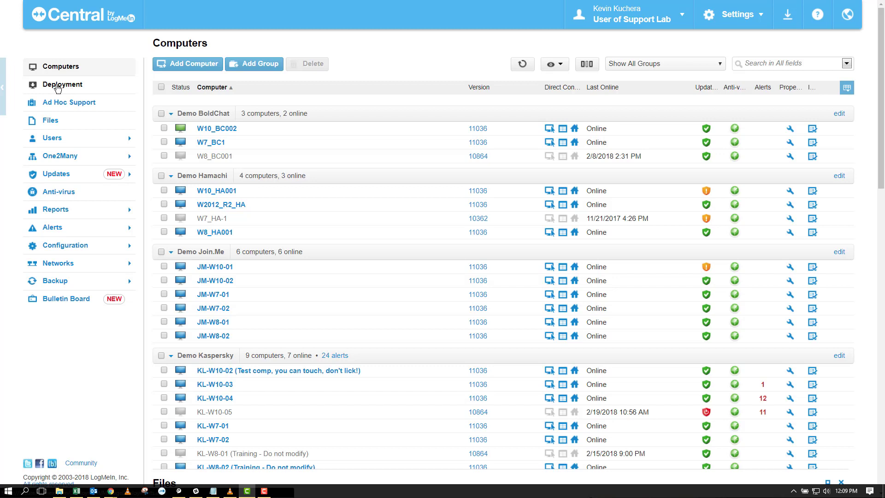
- From Deployment, add a new installation package and delete its default description
left_click(57, 88)
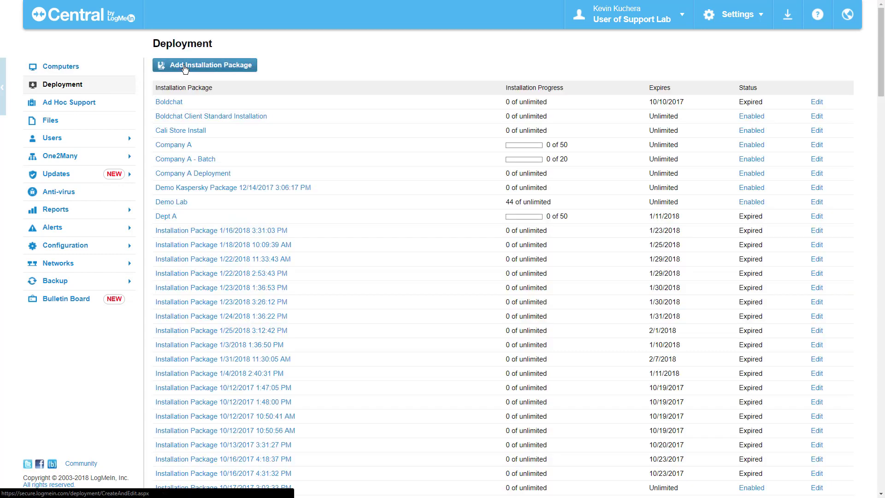
left_click(185, 69)
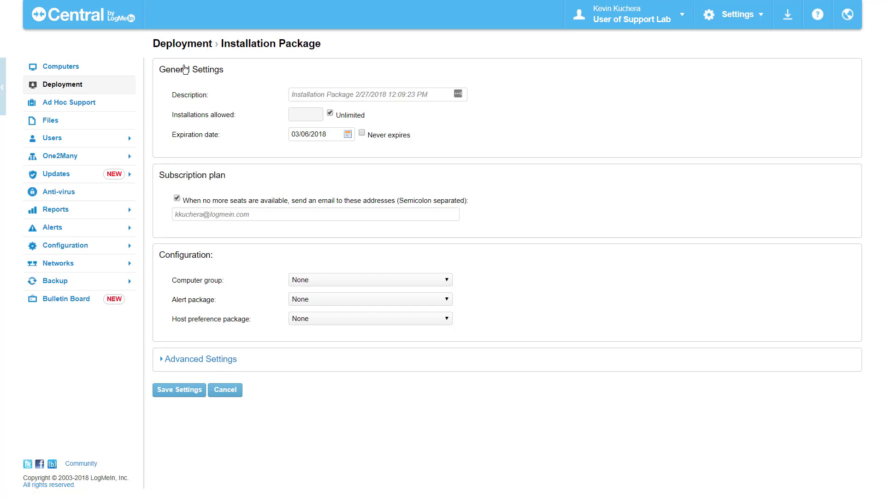
left_click(294, 94)
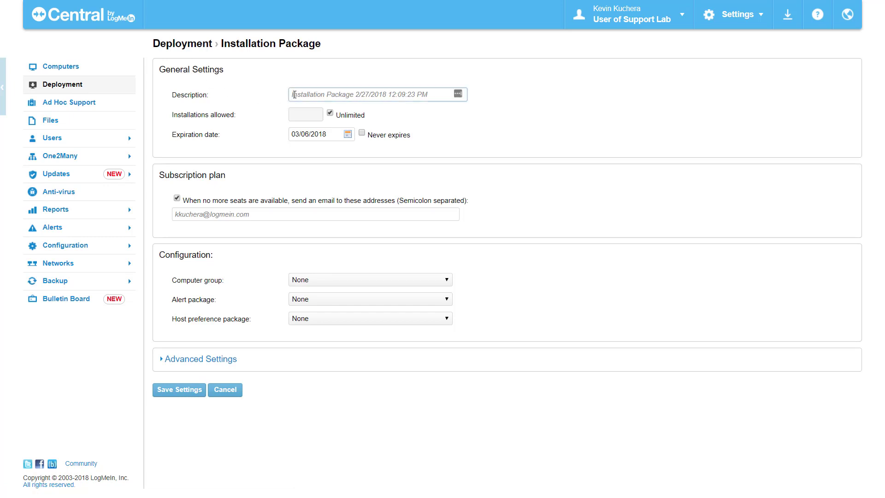
left_click(294, 95)
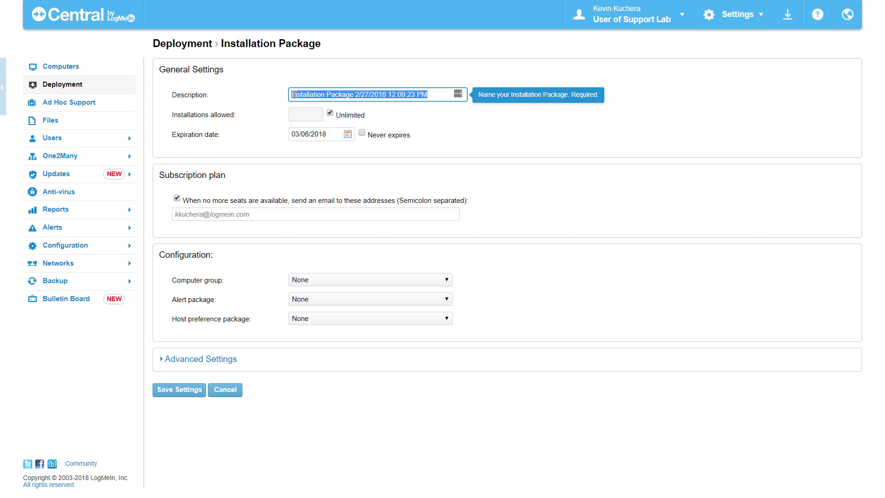
key("BackSpace")
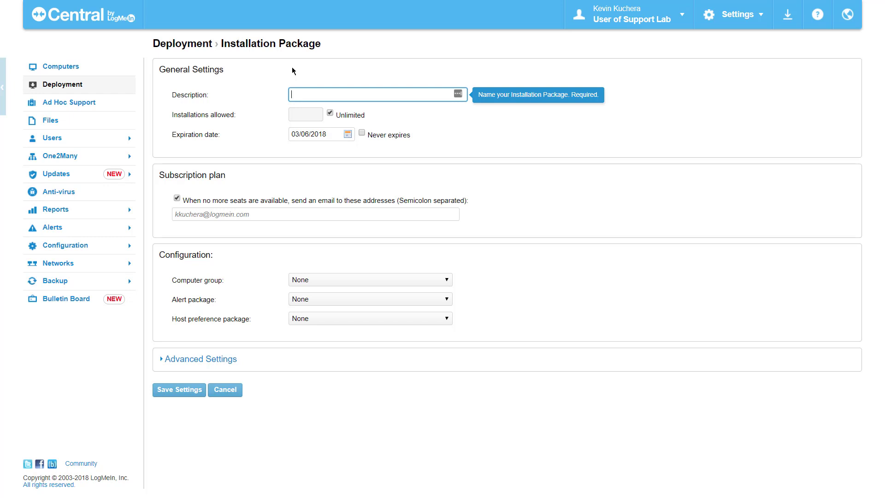
- Describe the package as 'VM Install for Tech Testbed' and limit it to 50 installations
type("M Install for Tech Testbed")
left_click(330, 113)
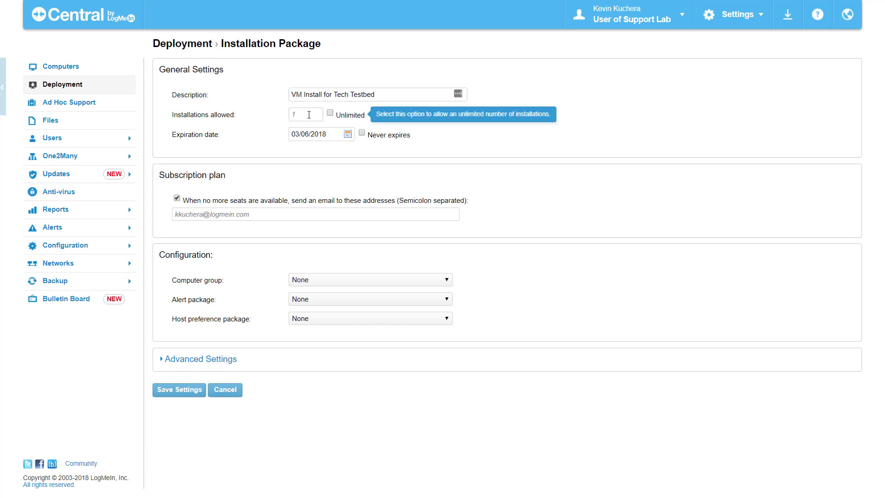
left_click(300, 115)
left_click_drag(299, 115, 270, 115)
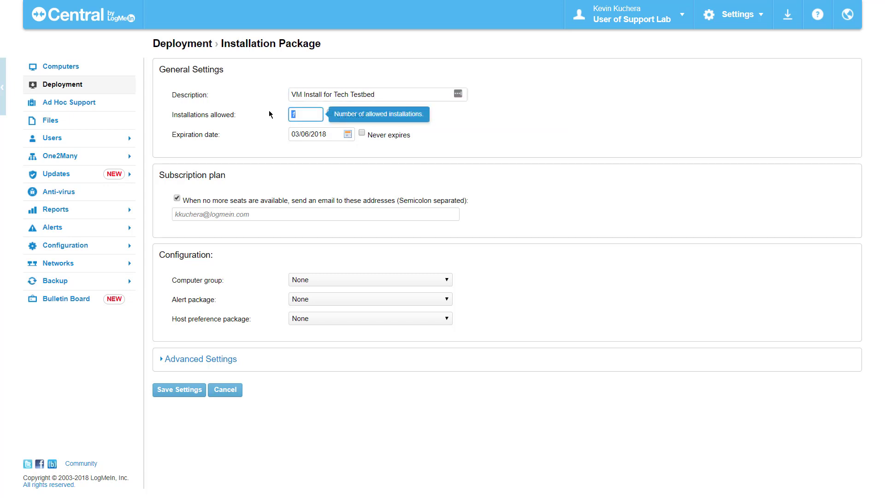
type("50")
left_click(269, 118)
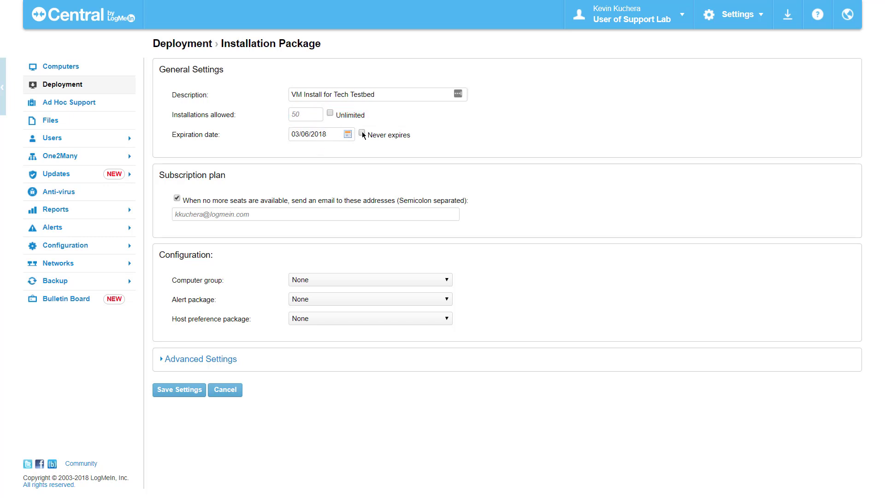
- Set the package expiration date to 12/31/2018 in the calendar
left_click(348, 133)
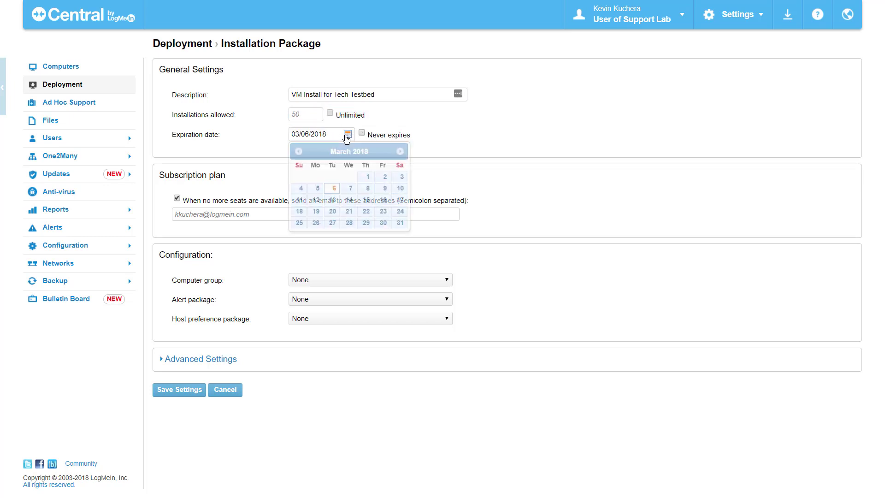
left_click(400, 152)
left_click(400, 152)
left_click(399, 151)
left_click(400, 151)
left_click(400, 152)
left_click(399, 151)
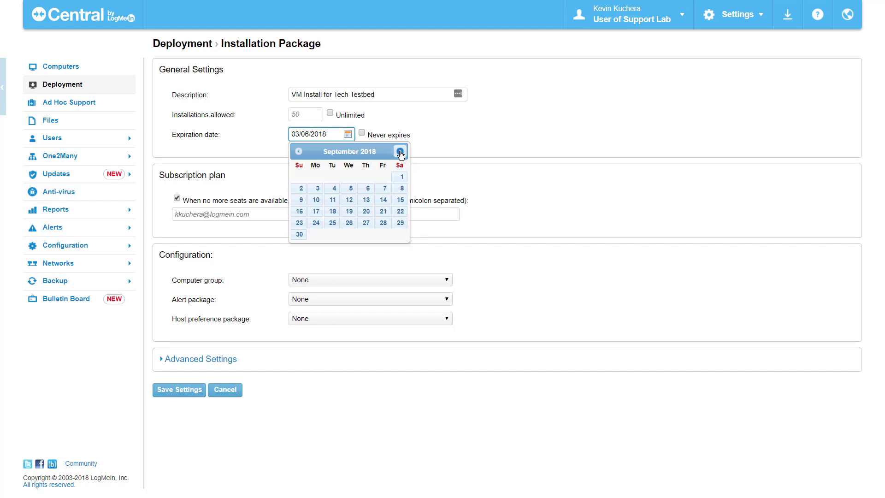
left_click(399, 152)
left_click(399, 151)
left_click(399, 152)
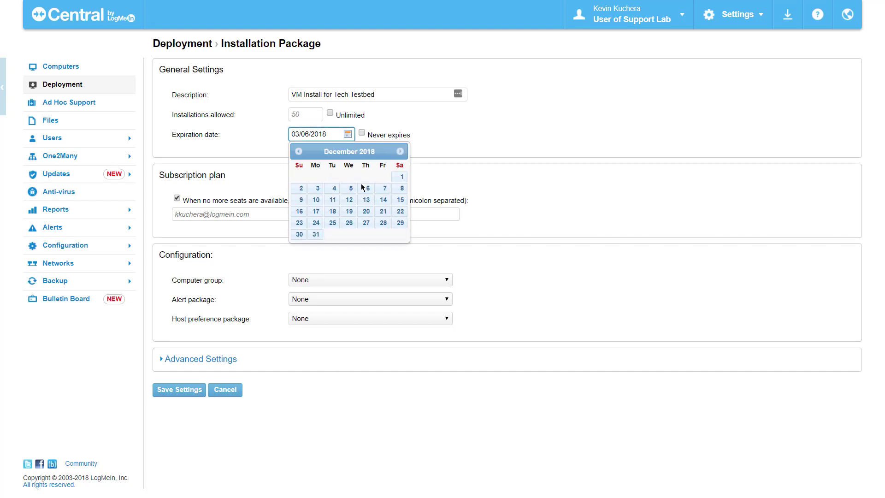
left_click(316, 235)
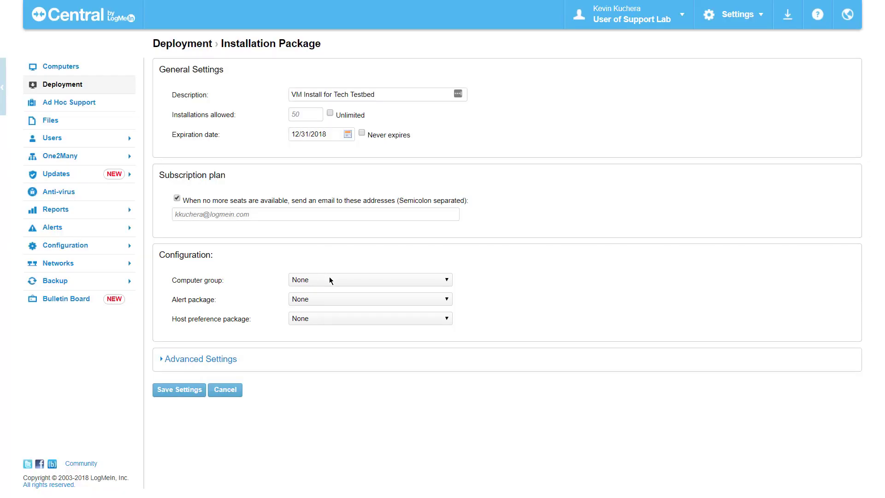
- Assign the Technology Testbed computer group and enable keep-awake permanently on AC power
left_click(330, 279)
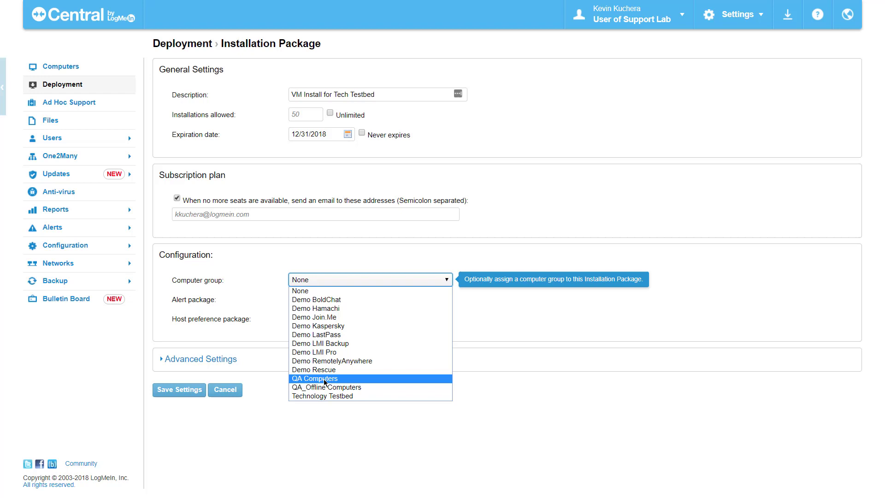
left_click(322, 396)
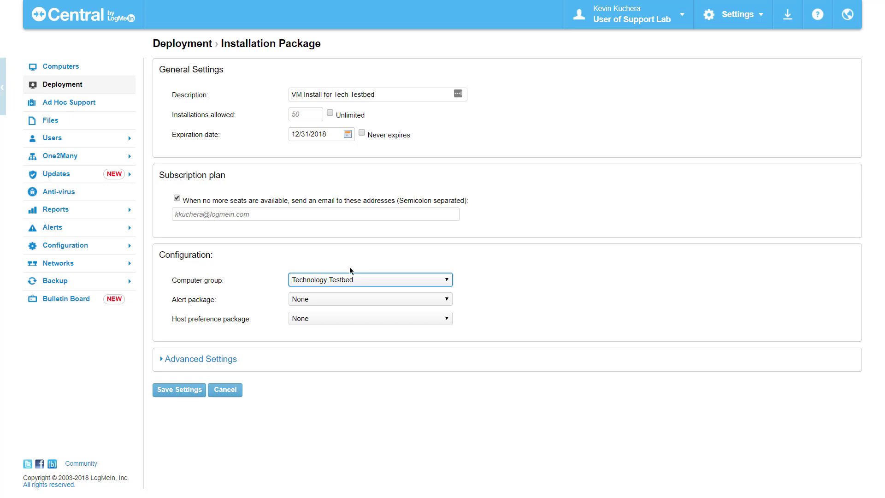
left_click(226, 360)
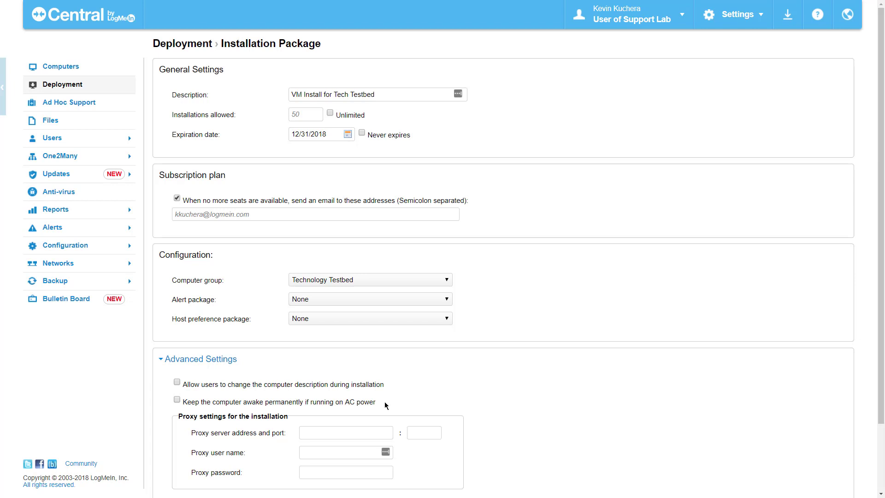
left_click(177, 400)
scroll(420, 404, "down", 3)
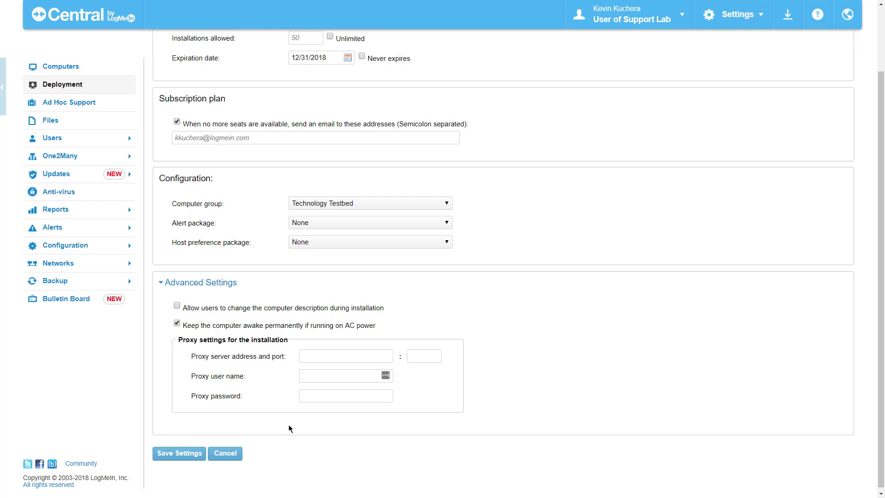
- Save the package, keep Installation Link as deployment method, and select the generated link
left_click(175, 456)
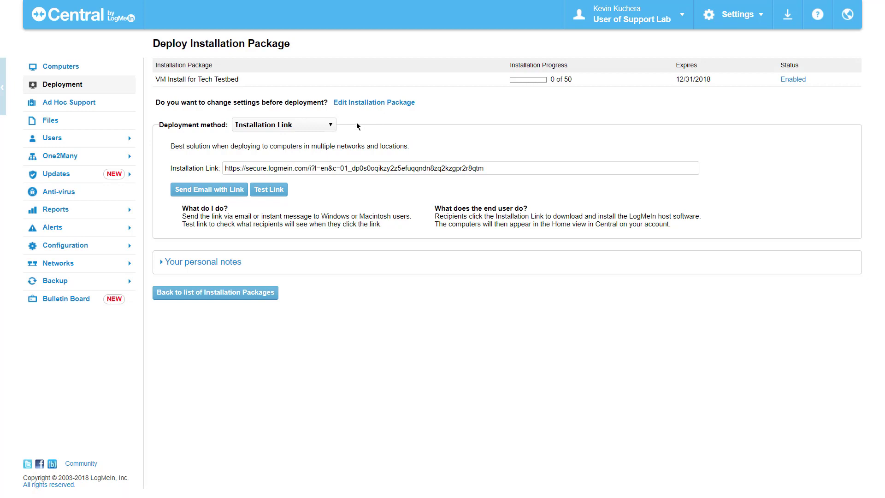
left_click(331, 125)
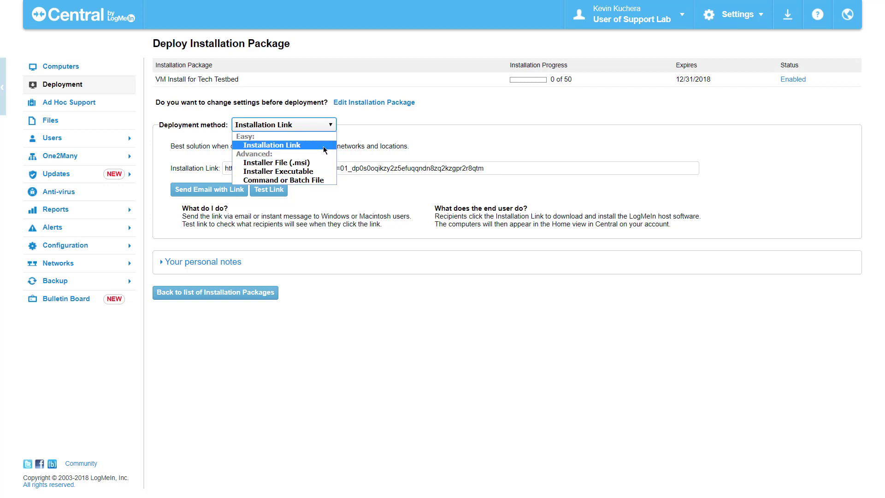
left_click(322, 146)
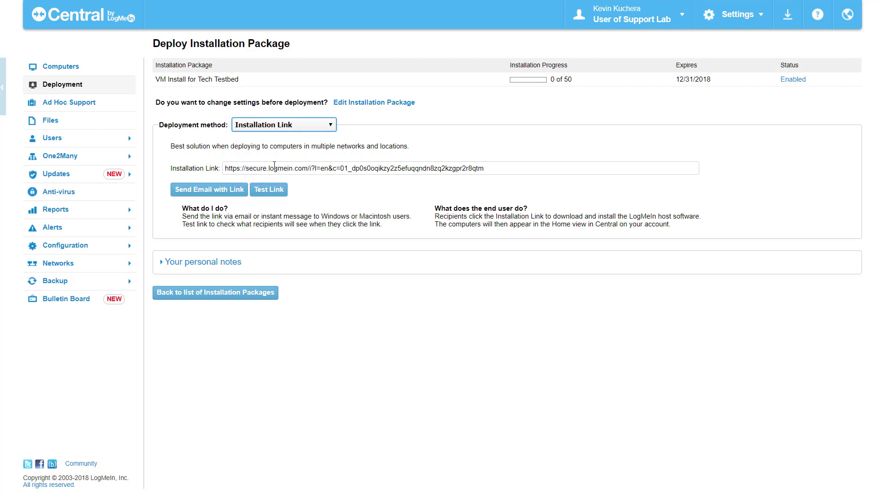
left_click_drag(225, 168, 512, 167)
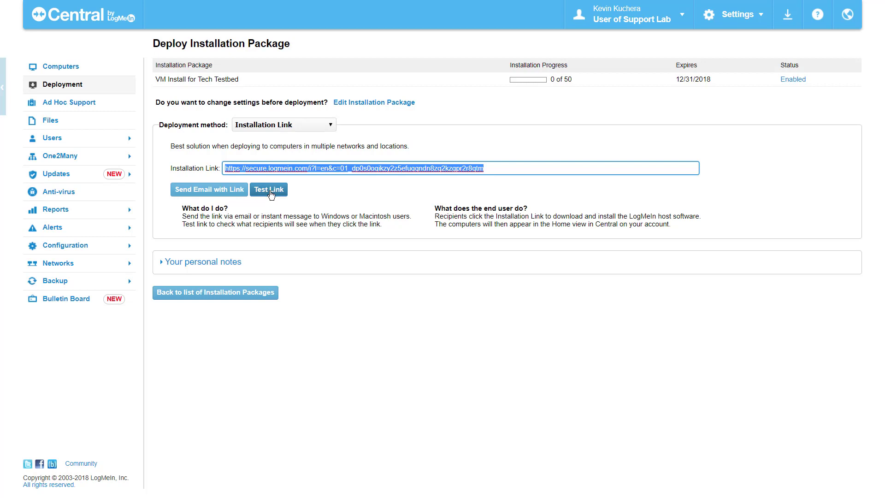
- Try the Installer File (.msi) deployment method, then switch to Installer Executable
left_click(330, 125)
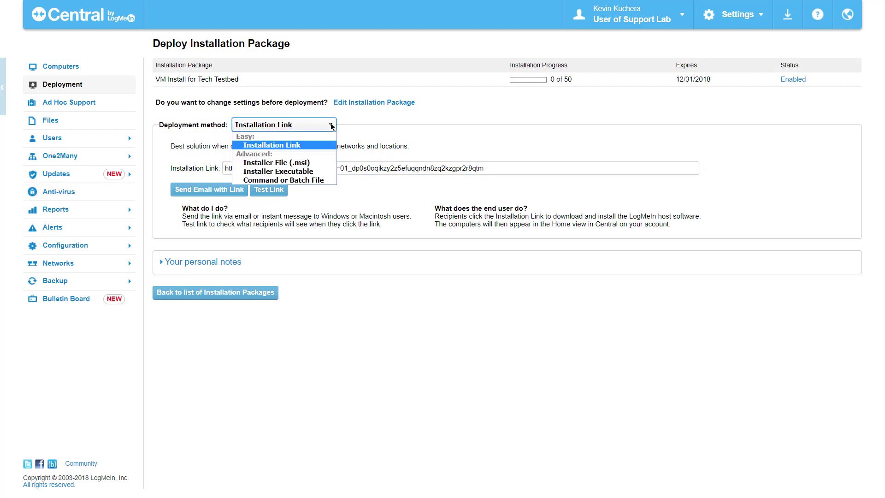
left_click(318, 163)
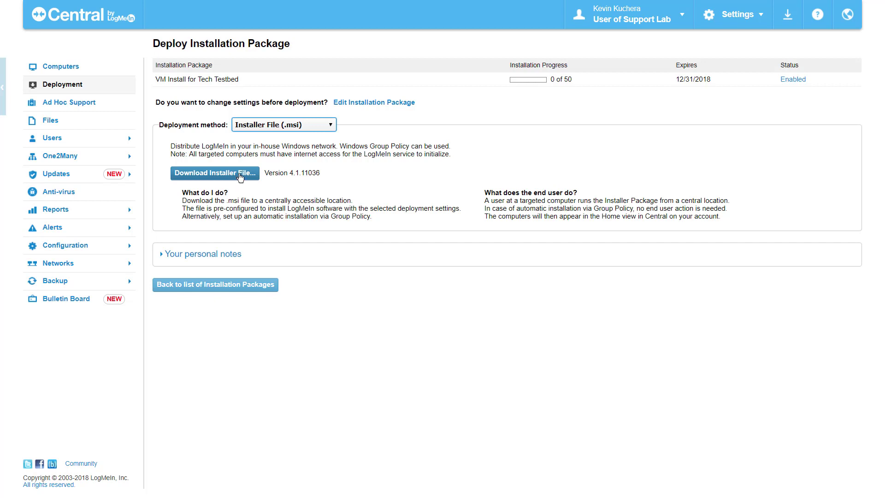
left_click(330, 125)
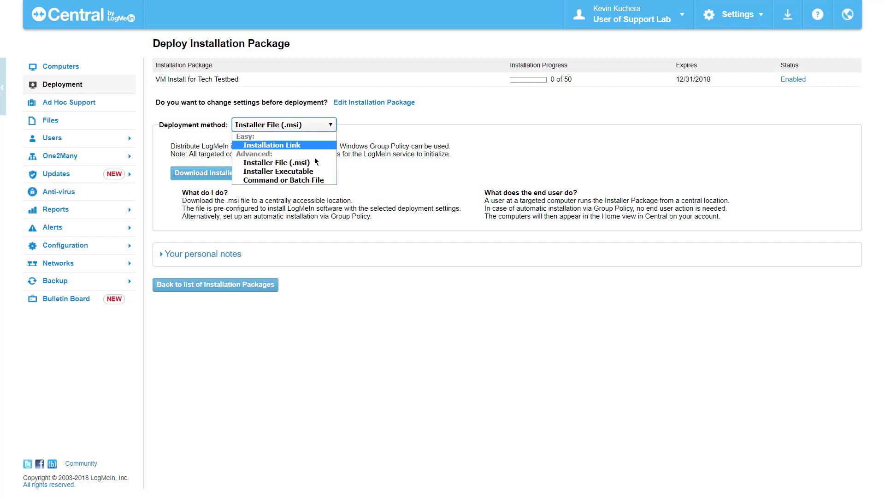
left_click(312, 173)
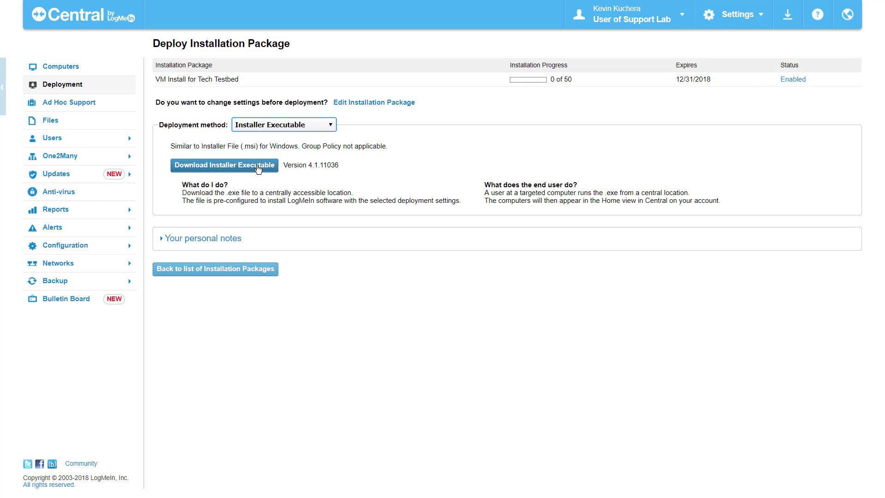
- Switch the deployment method to Command or Batch File and inspect the install command
left_click(330, 127)
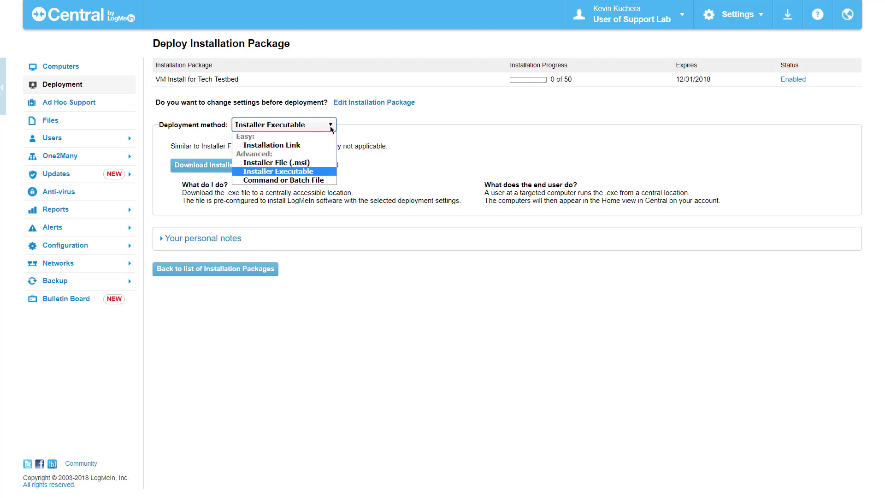
left_click(313, 180)
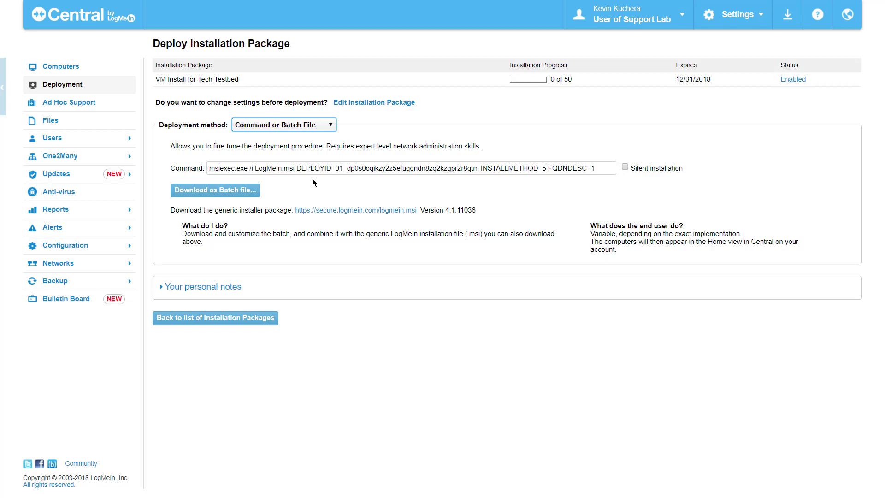
left_click_drag(244, 169, 594, 169)
key("ctrl+a")
left_click(606, 157)
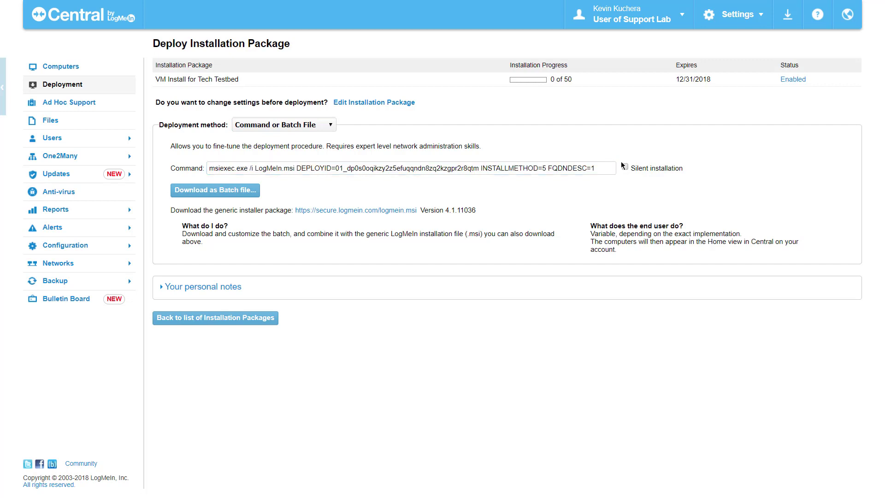
- Enable silent installation so the command gains /quiet, then open the personal notes box
left_click(624, 168)
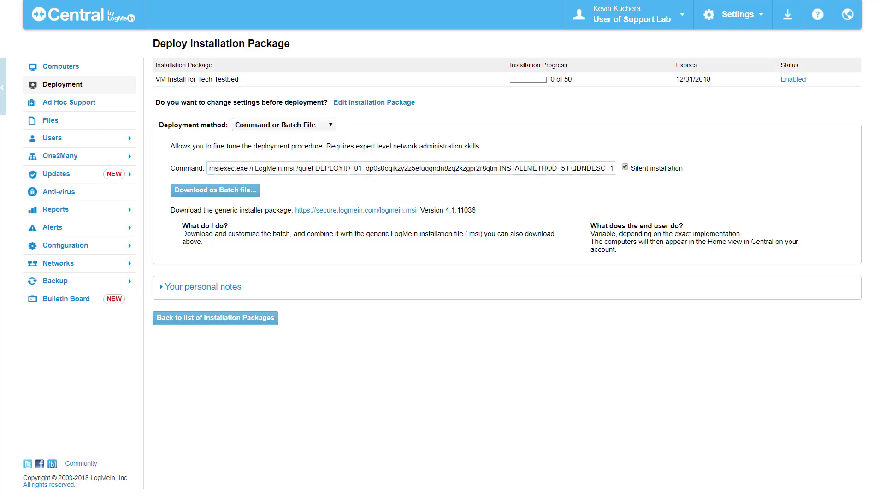
left_click_drag(296, 168, 313, 168)
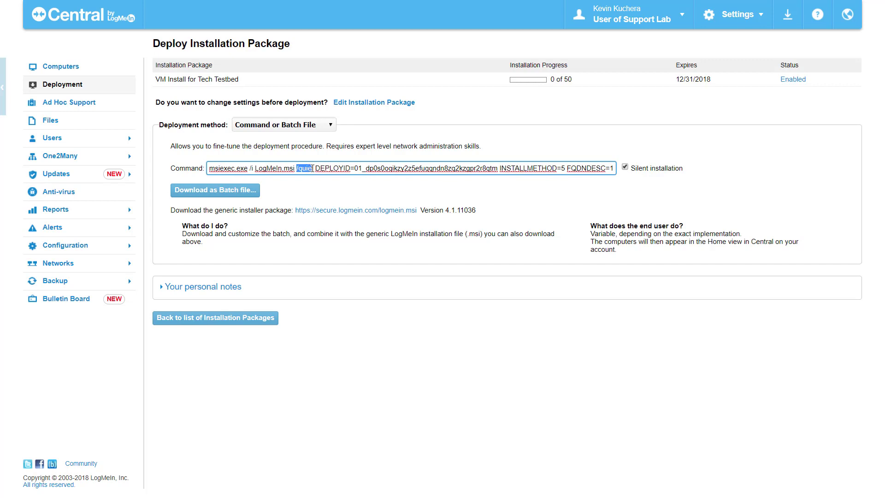
key("ctrl+a")
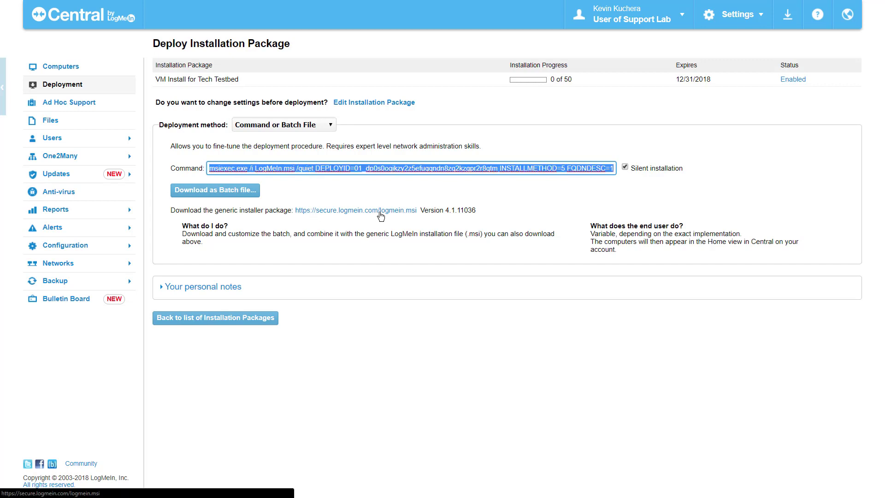
left_click(353, 190)
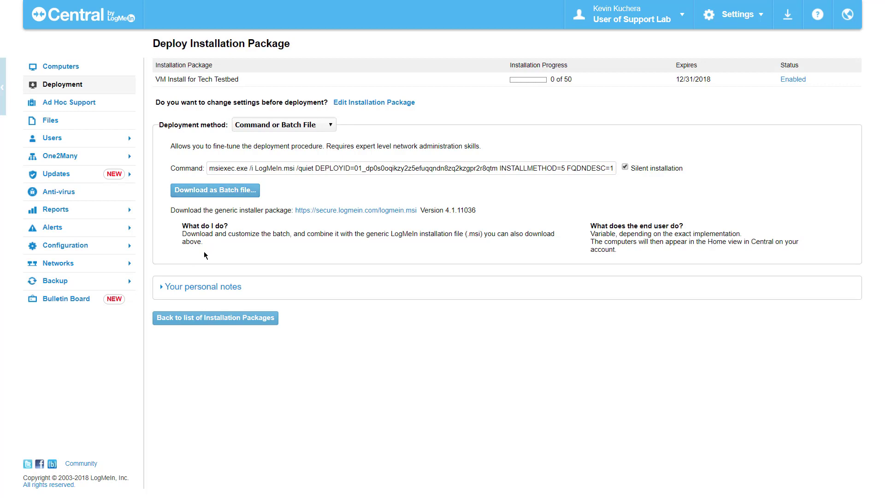
left_click(186, 288)
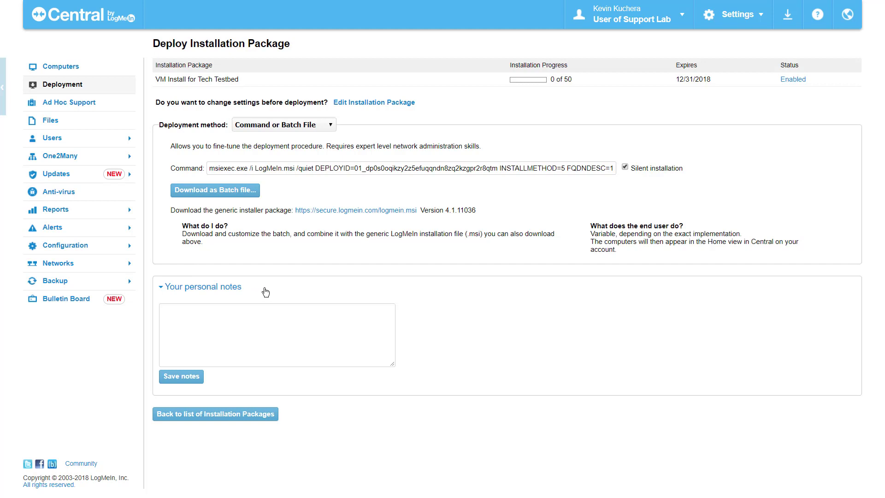
left_click(262, 319)
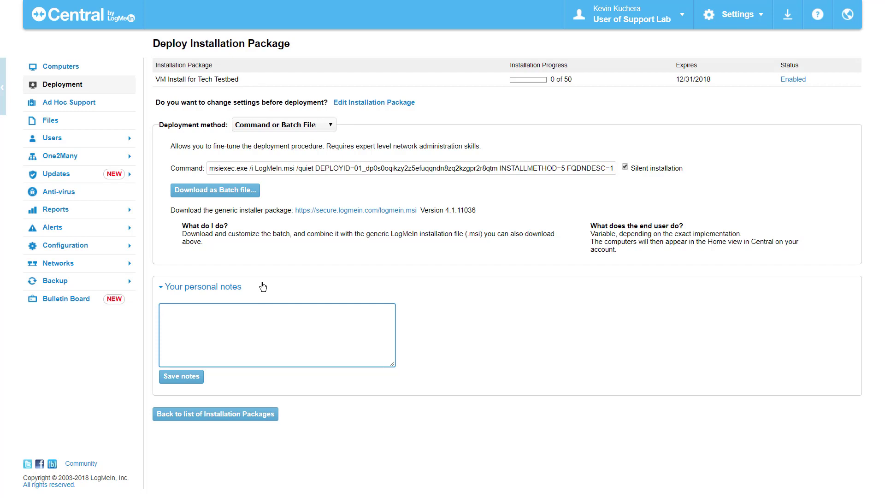
- Go back to the Deployment page and scroll through the installation package list
left_click(62, 88)
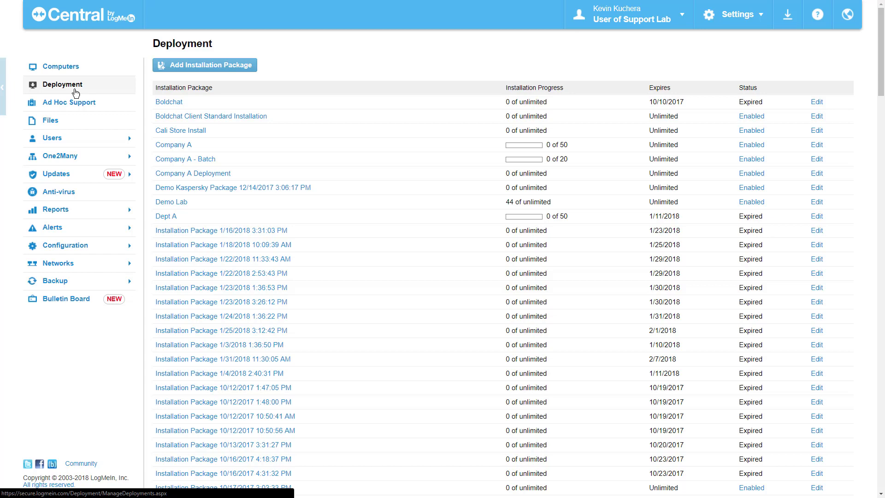
scroll(272, 152, "down", 2)
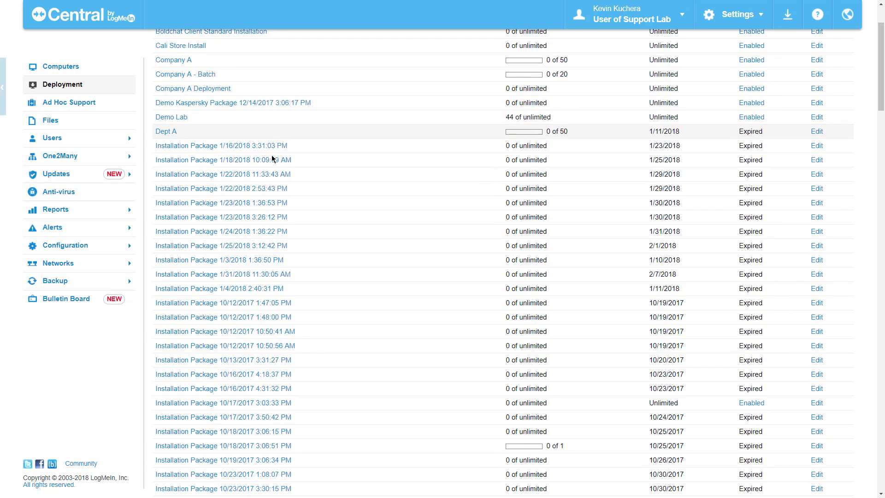
scroll(272, 159, "down", 2)
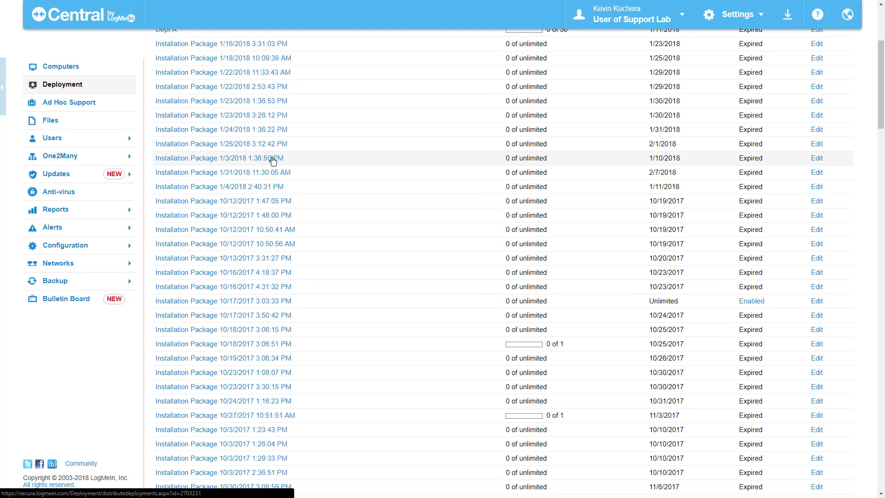
scroll(273, 160, "down", 3)
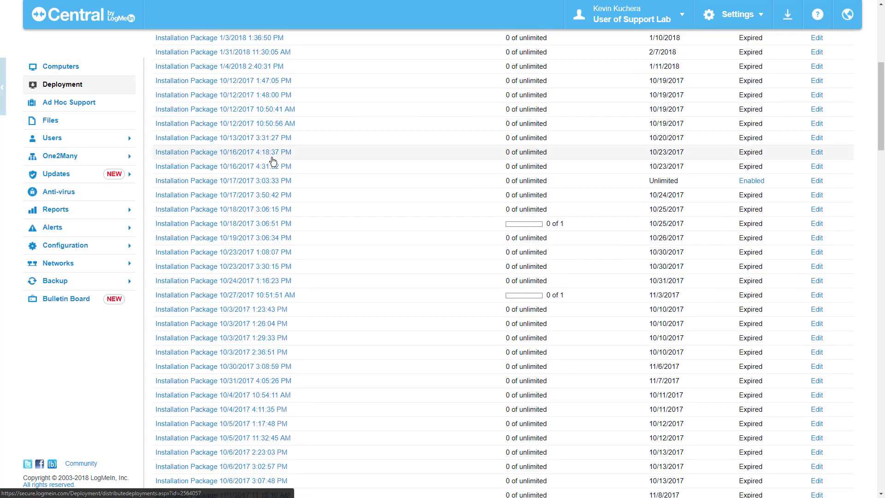
scroll(272, 159, "down", 3)
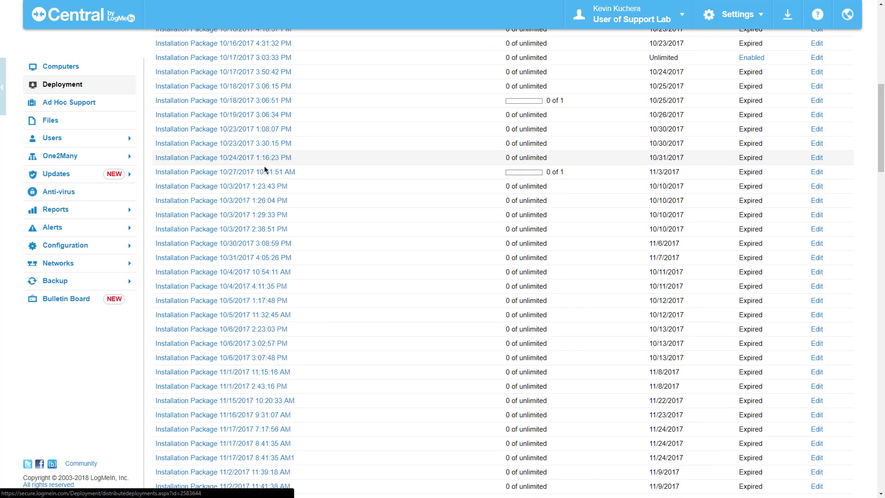